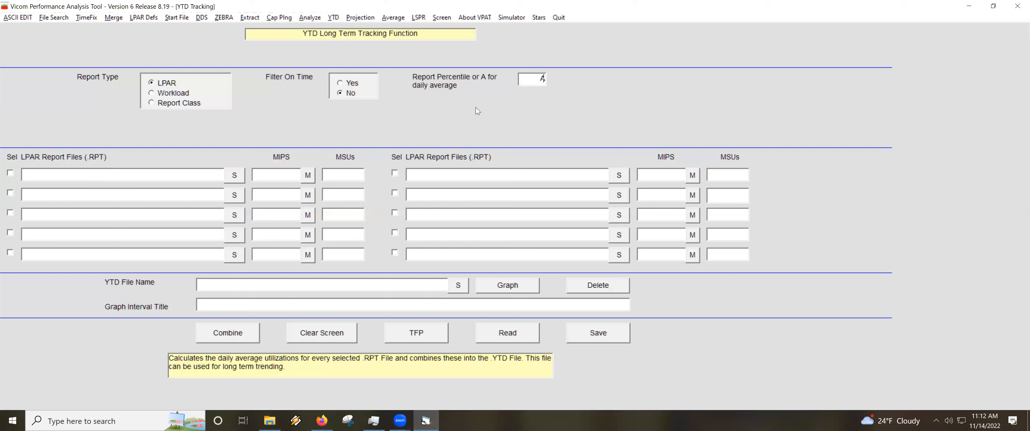
# Try 99 as the report percentile and return the setting to A for daily average.
pyautogui.doubleClick(541, 79)
pyautogui.write('99')
pyautogui.write('A')
# Load LPARAUG2019.RPT from the Demo2 YTD folder as the first LPAR report file and mark it as selected.
pyautogui.click(236, 178)
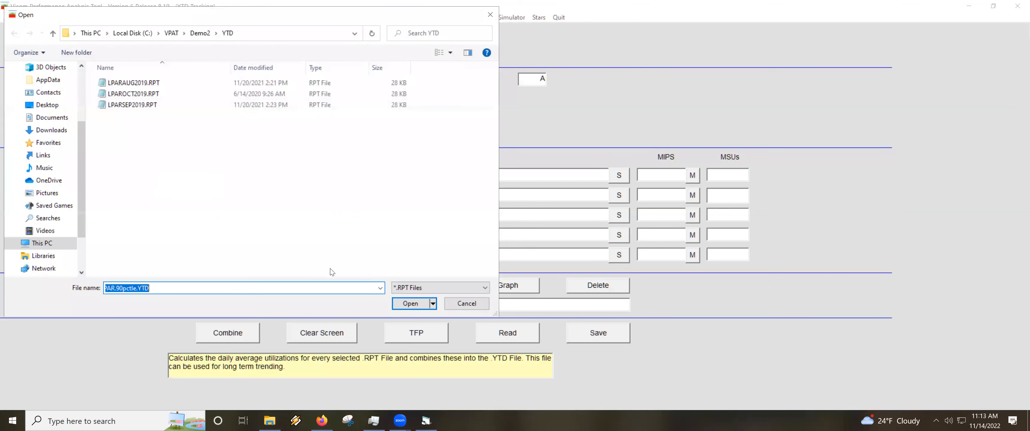
pyautogui.click(466, 303)
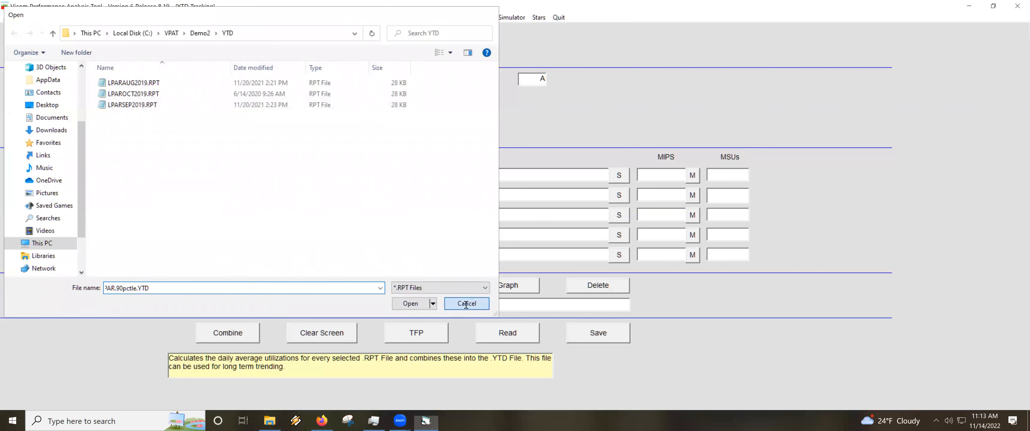
pyautogui.click(236, 177)
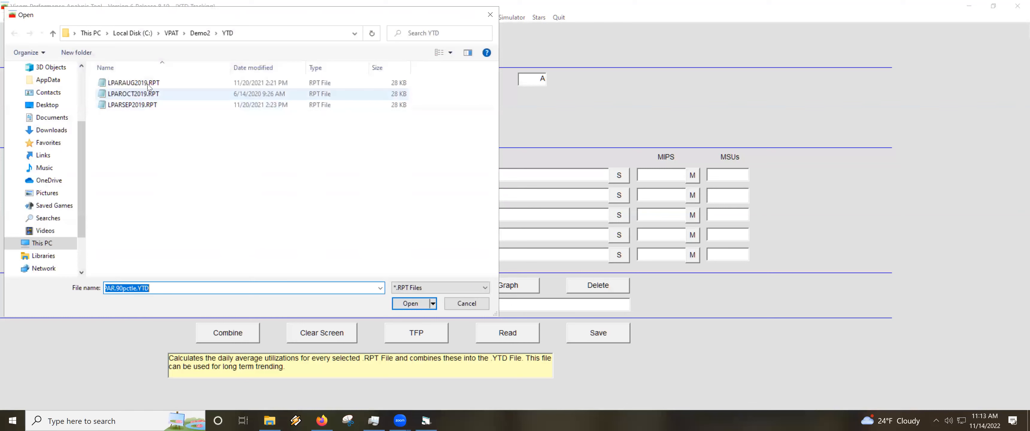
pyautogui.doubleClick(132, 83)
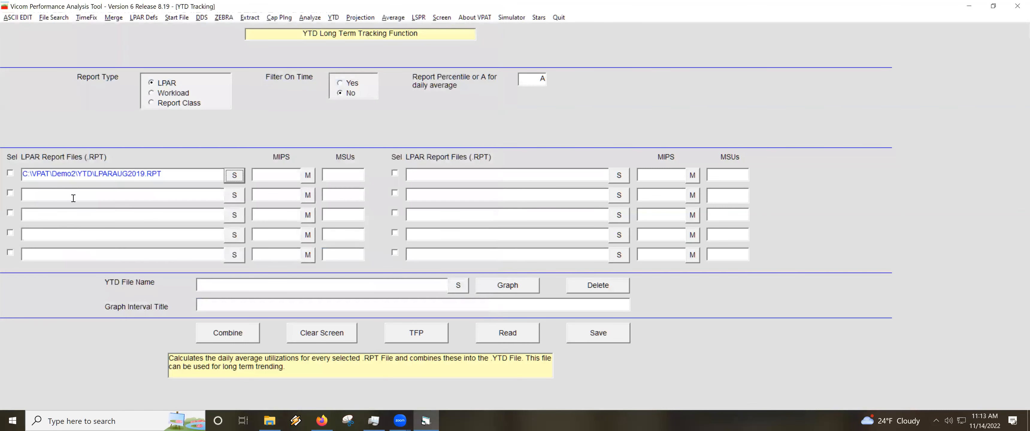
pyautogui.click(10, 173)
# Load LPAROCT2019.RPT and LPARSEP2019.RPT as the second and third LPAR report files and mark both as selected.
pyautogui.click(234, 196)
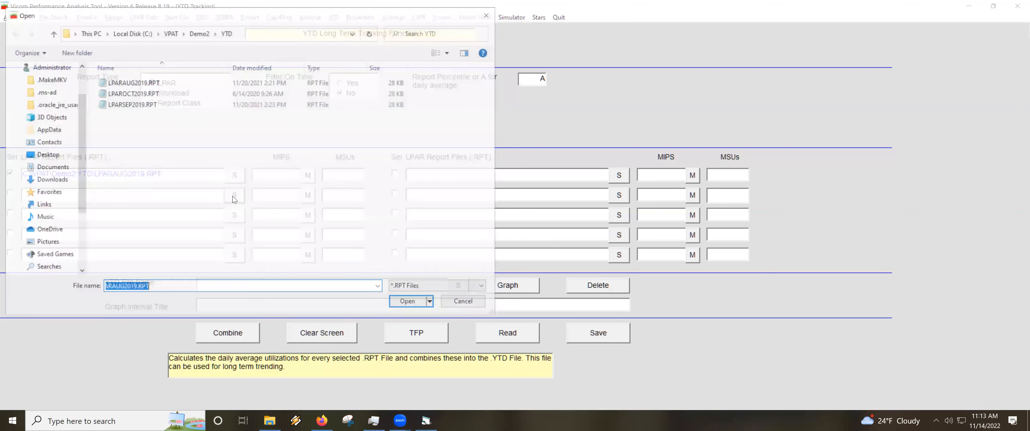
pyautogui.doubleClick(143, 96)
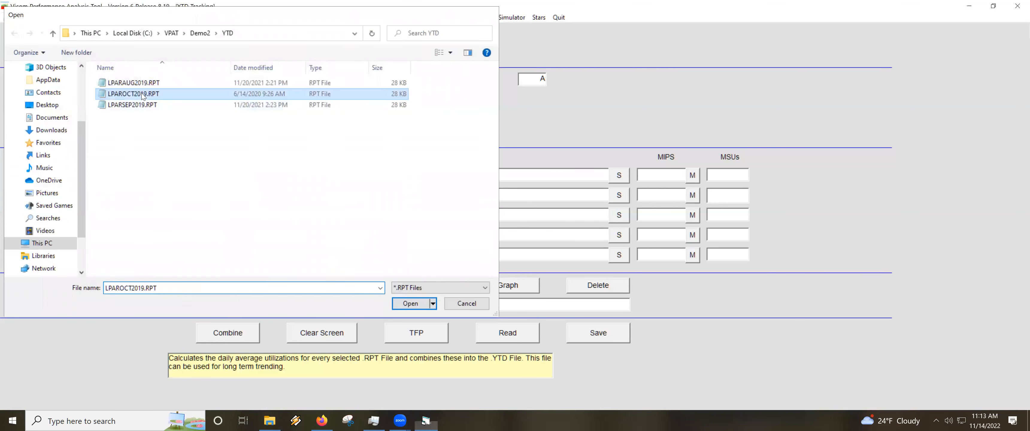
pyautogui.click(10, 194)
pyautogui.click(235, 216)
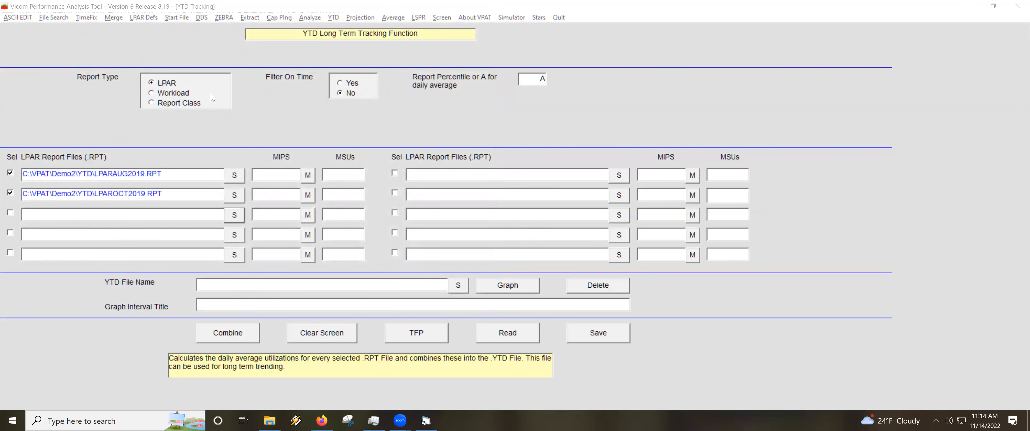
pyautogui.doubleClick(146, 106)
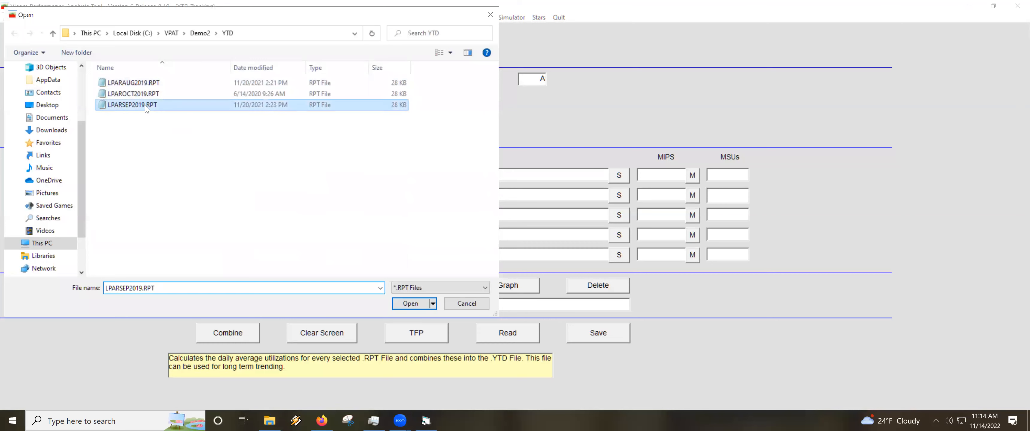
pyautogui.click(10, 214)
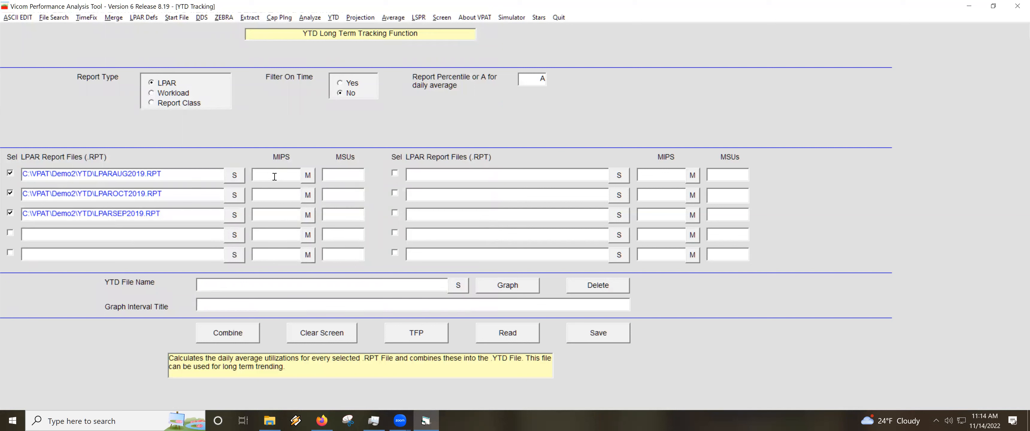
# View the table of processor models and MIPS ratings for the first report file and close it without choosing a model.
pyautogui.click(307, 176)
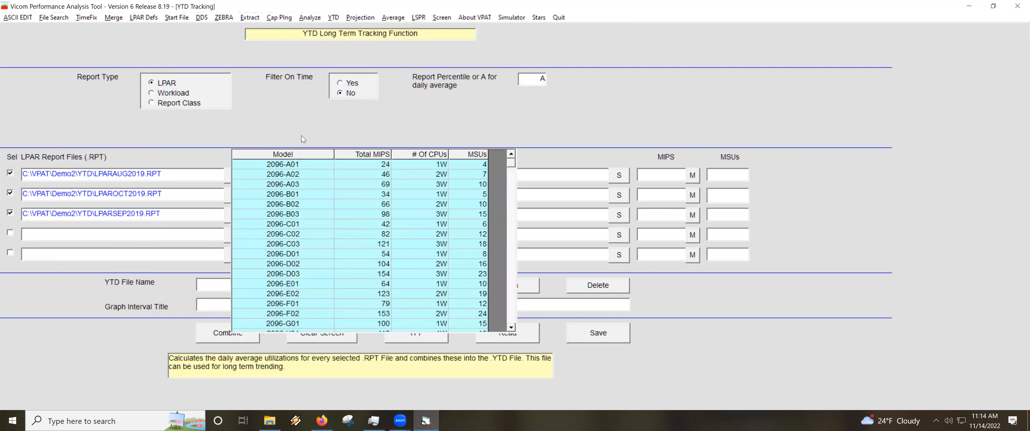
pyautogui.click(302, 121)
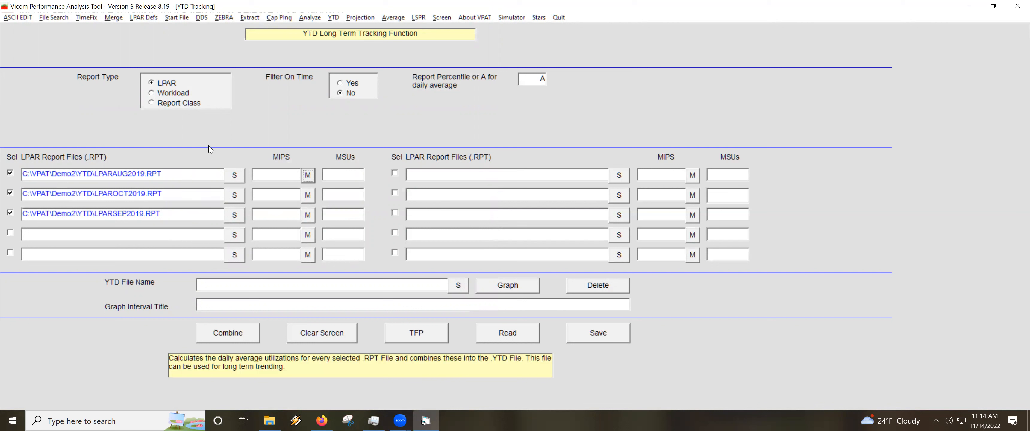
# Set the YTD file name to C:\VPAT\Demo2\YTD\LPAR-Avg.ytd.
pyautogui.click(244, 282)
pyautogui.write('C:\\VPAT\\Demo2\\YTD')
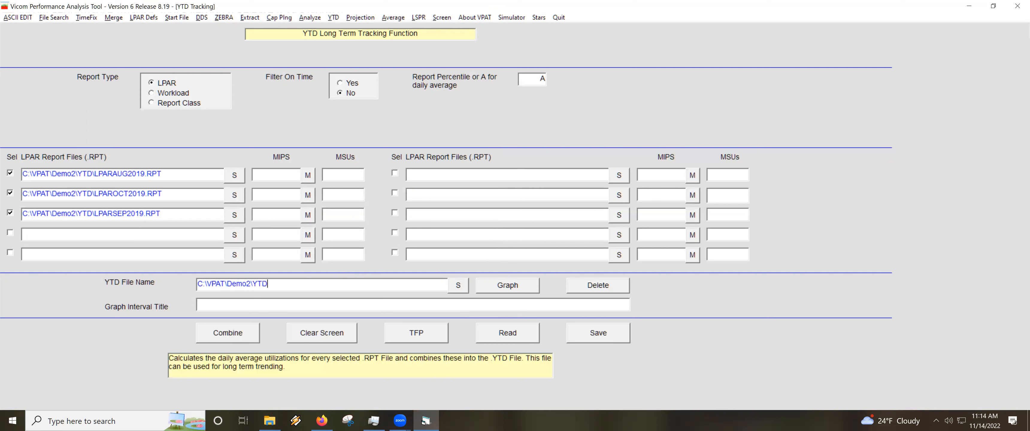
pyautogui.write('\\LPAR-Avg.ytd')
# Combine the three selected reports into a new daily-average YTD file, accepting the listed MIPS rating for each report.
pyautogui.click(225, 335)
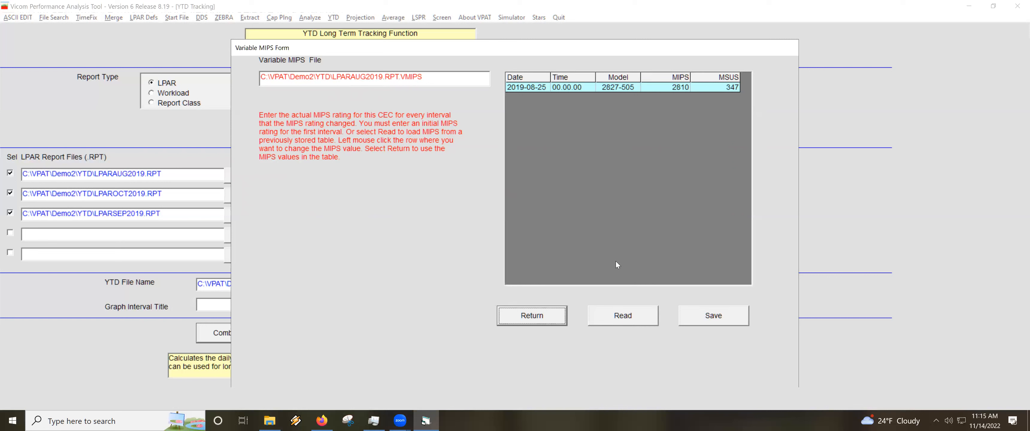
pyautogui.click(673, 89)
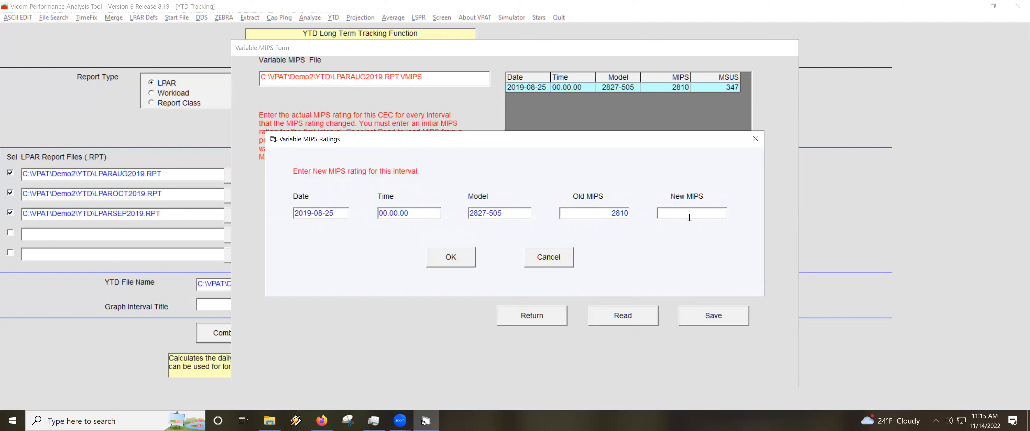
pyautogui.click(552, 260)
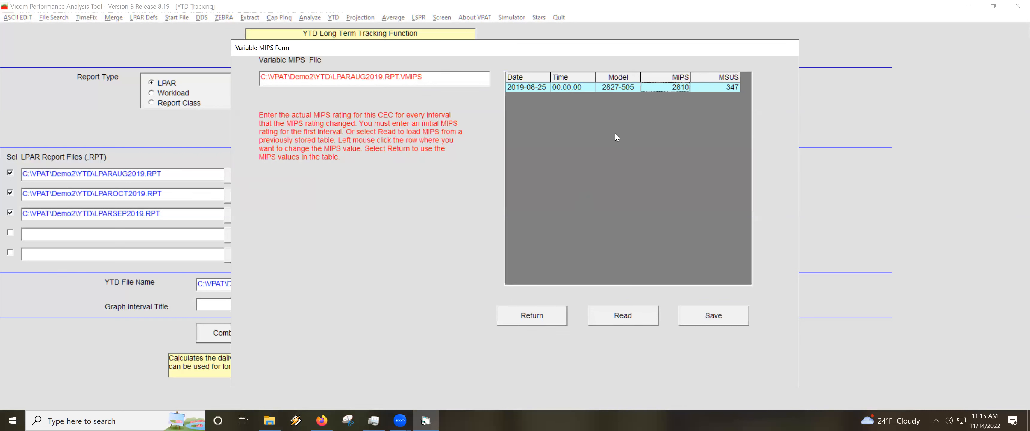
pyautogui.click(532, 319)
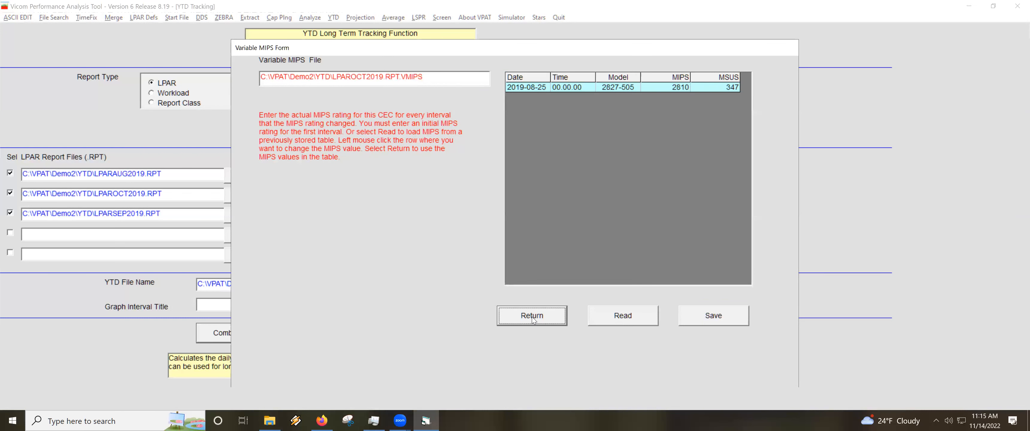
pyautogui.click(554, 318)
pyautogui.click(535, 316)
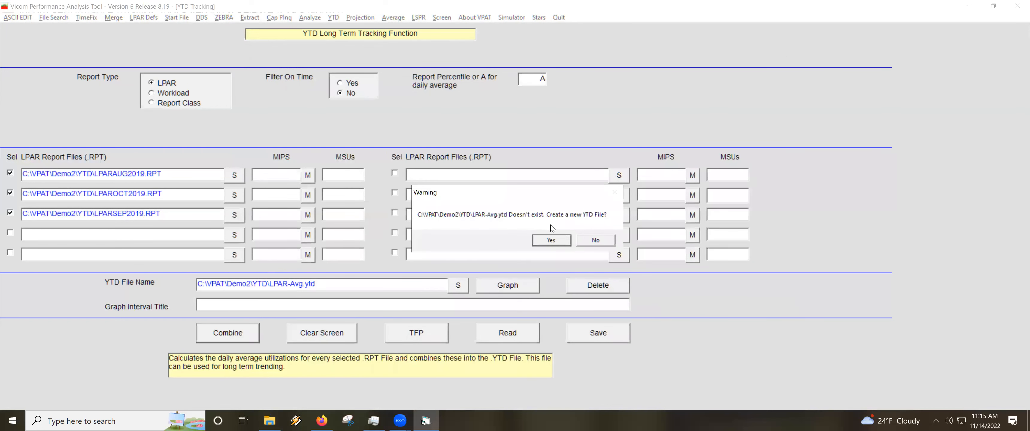
pyautogui.click(552, 243)
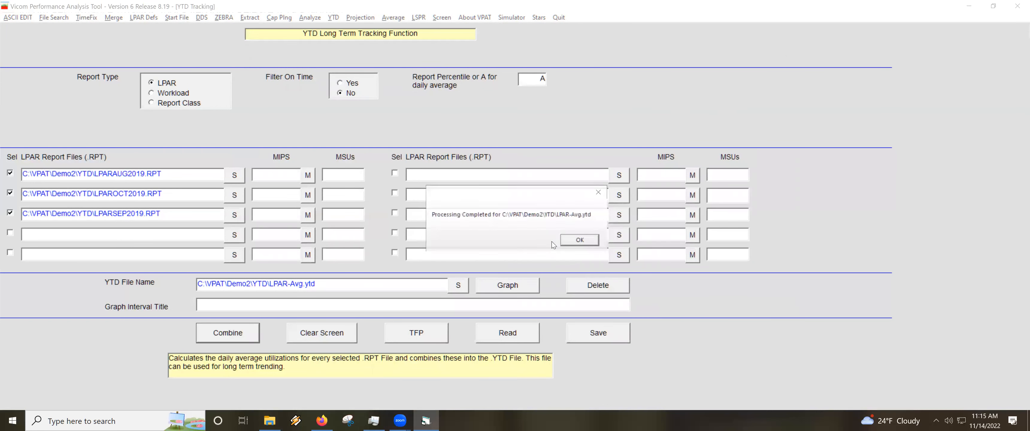
pyautogui.click(584, 240)
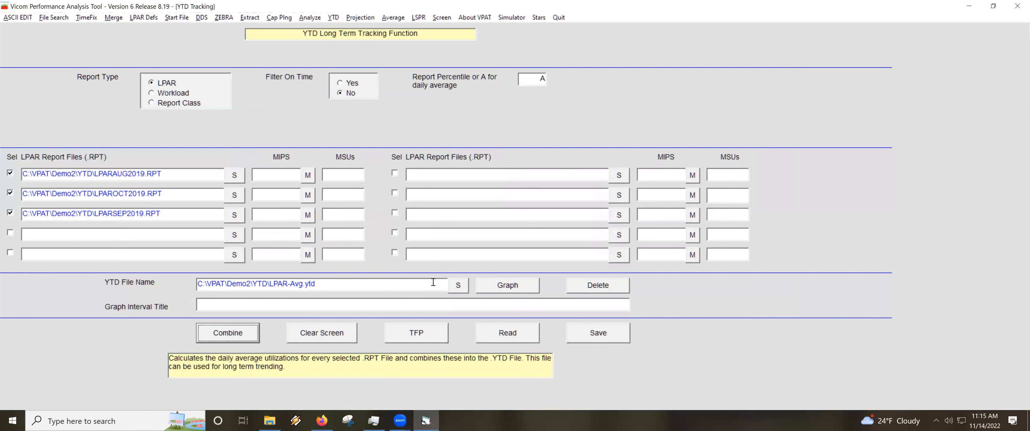
# Graph the daily-average YTD file and examine LPAR utilization, MSU consumption and MIPS consumption before returning to the tracking form.
pyautogui.click(512, 285)
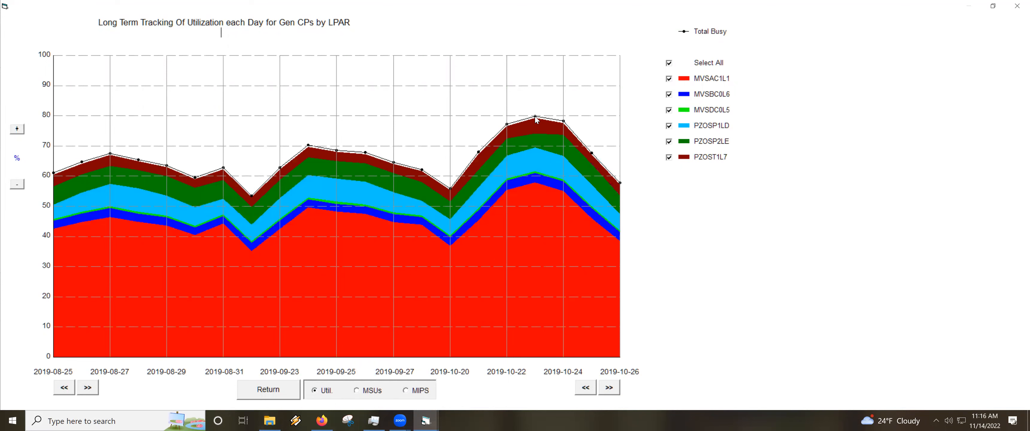
pyautogui.click(360, 391)
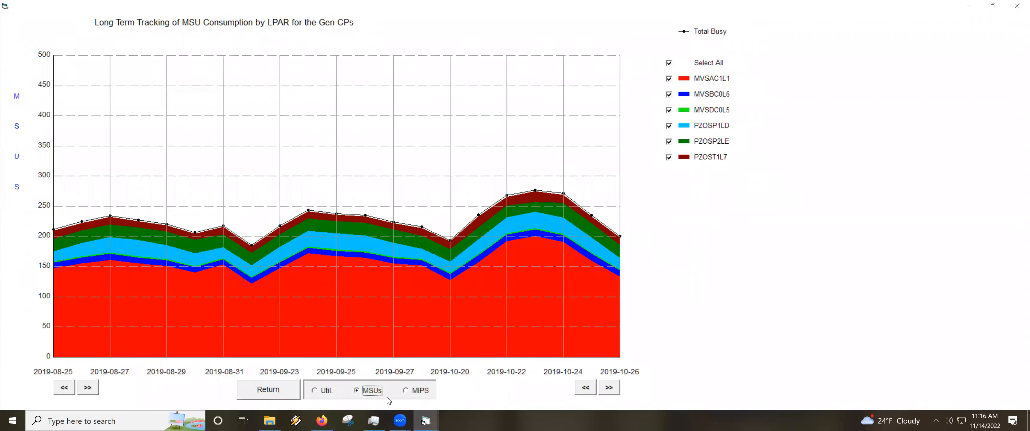
pyautogui.click(410, 392)
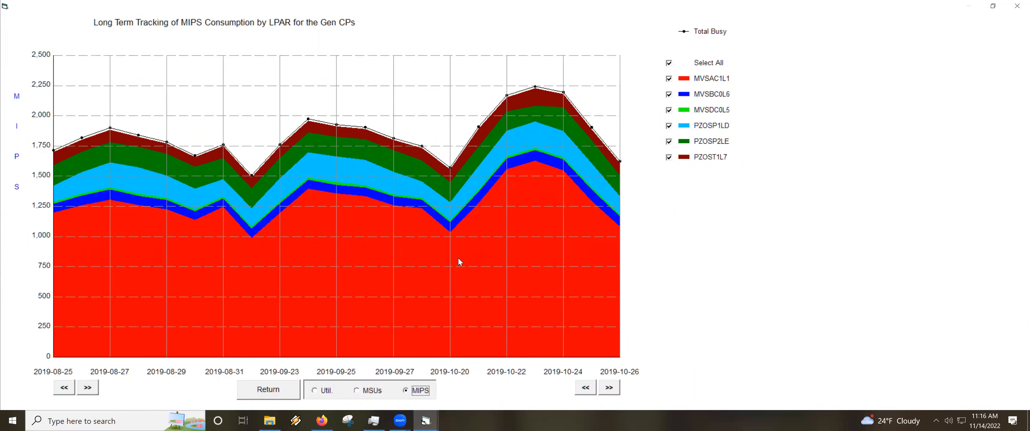
pyautogui.click(268, 391)
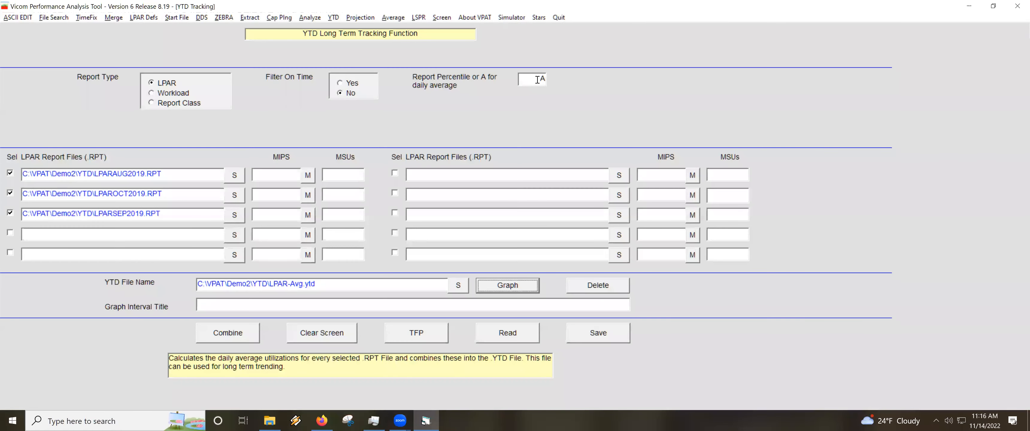
# Set the report percentile to 90 and change the YTD file name to LPAR-90pctle.ytd.
pyautogui.doubleClick(540, 80)
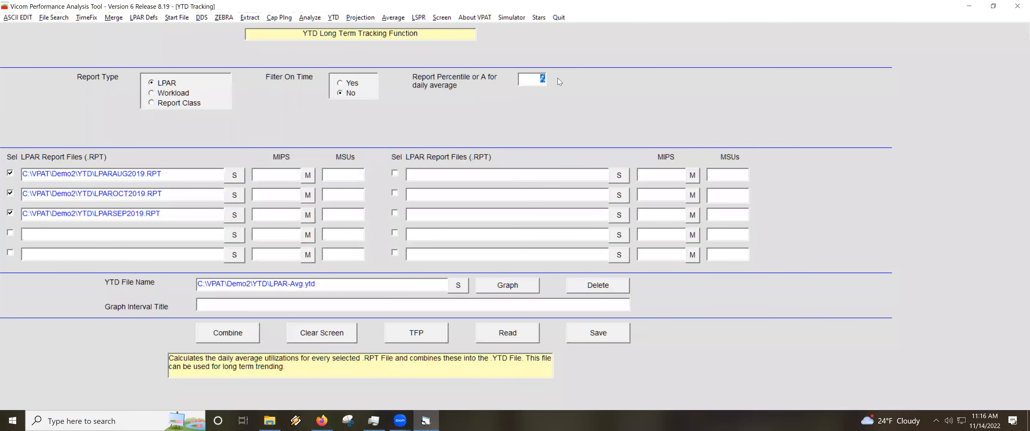
pyautogui.write('90')
pyautogui.press('BackSpace')
pyautogui.press('BackSpace')
pyautogui.press('BackSpace')
pyautogui.write('90pctle')
# Combine the three selected reports into a new 90th-percentile YTD file, keeping the listed MIPS ratings.
pyautogui.click(228, 333)
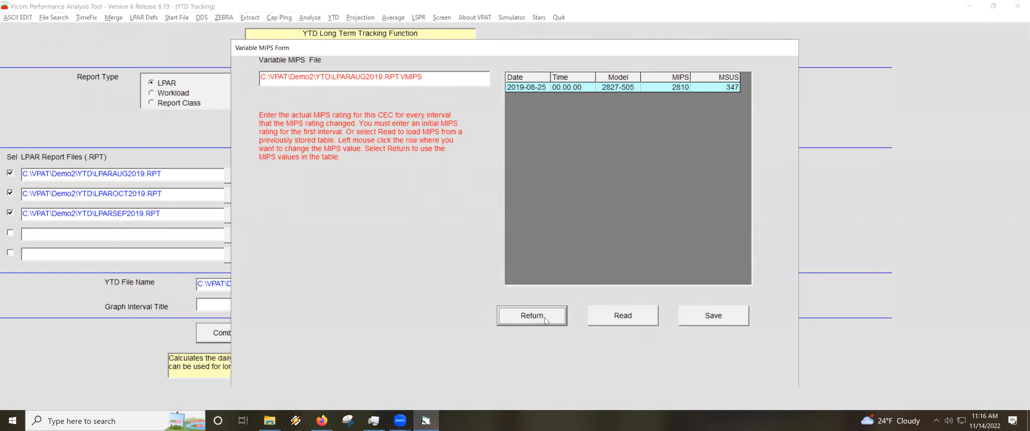
pyautogui.click(532, 316)
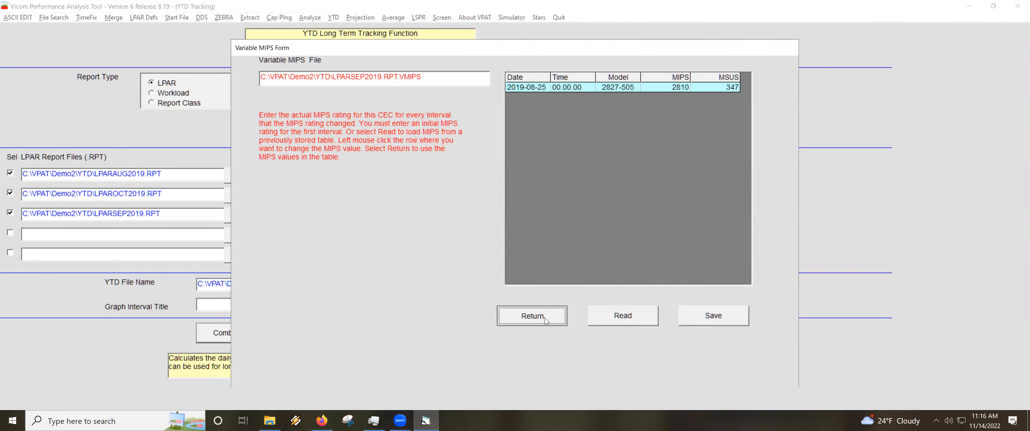
pyautogui.click(545, 319)
pyautogui.click(548, 242)
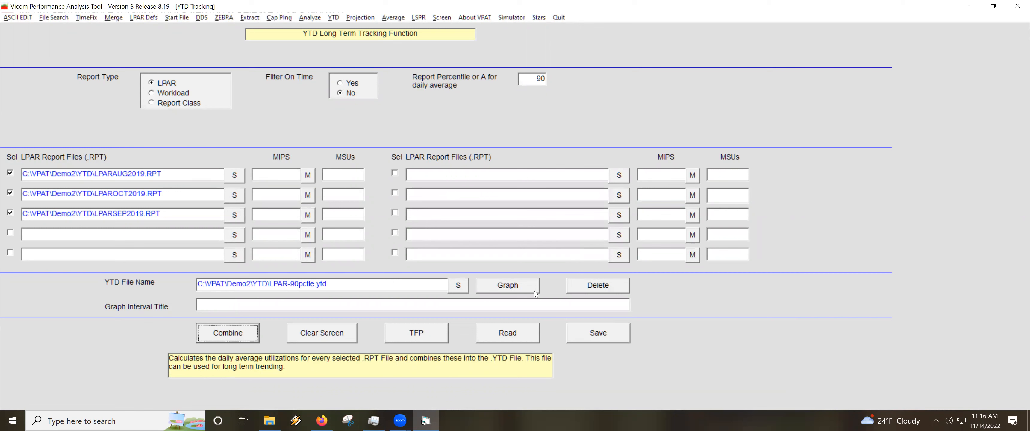
# Graph the 90th-percentile YTD file and examine LPAR utilization and MSU consumption before returning to the tracking form.
pyautogui.click(513, 288)
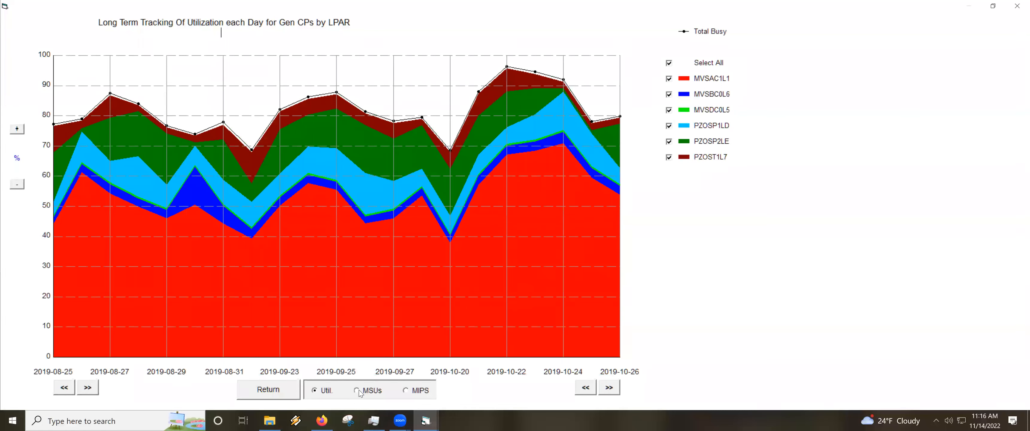
pyautogui.click(357, 391)
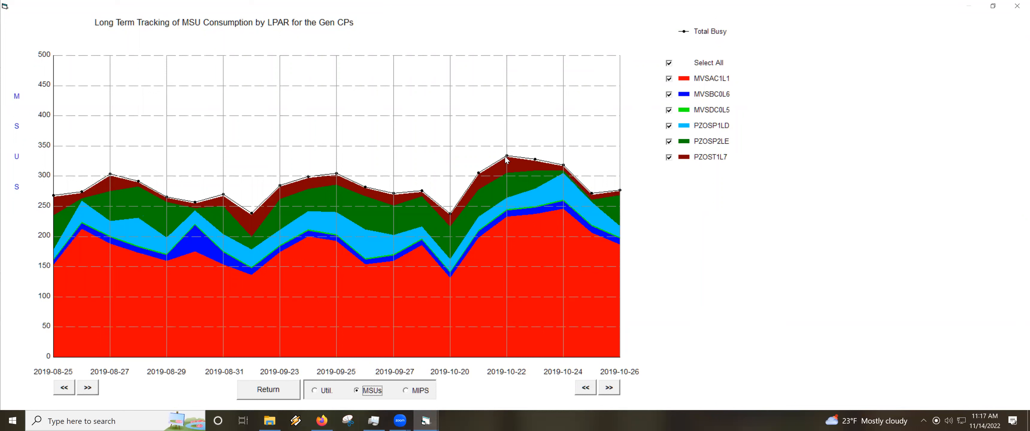
pyautogui.click(286, 391)
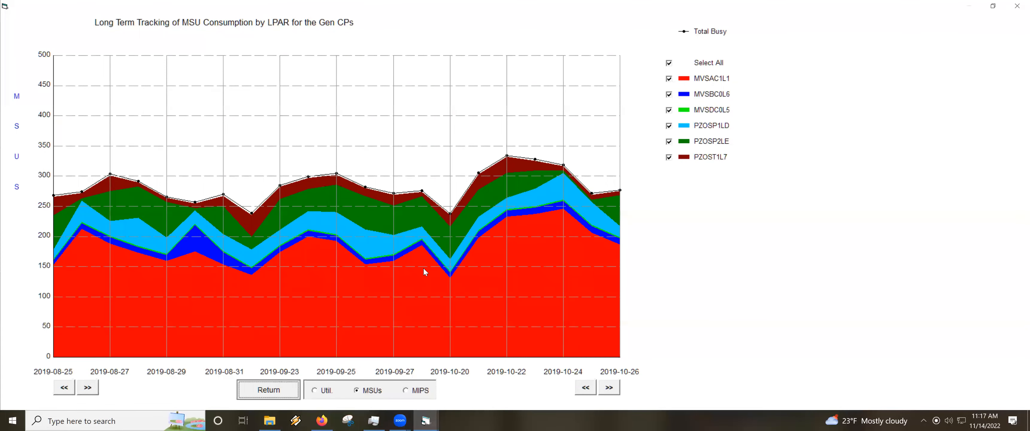
# Set the report percentile to 99 and change the YTD file name to LPAR-99pctle.ytd.
pyautogui.click(541, 78)
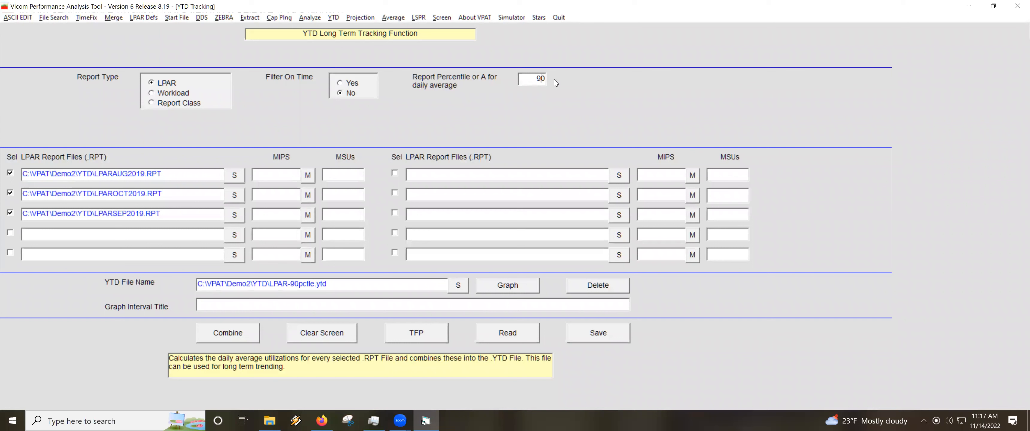
pyautogui.press('Delete')
pyautogui.click(300, 283)
pyautogui.press('BackSpace')
pyautogui.write('9')
# Combine the three selected reports into the new LPAR-99pctle.ytd file, keeping the listed MIPS ratings.
pyautogui.click(519, 288)
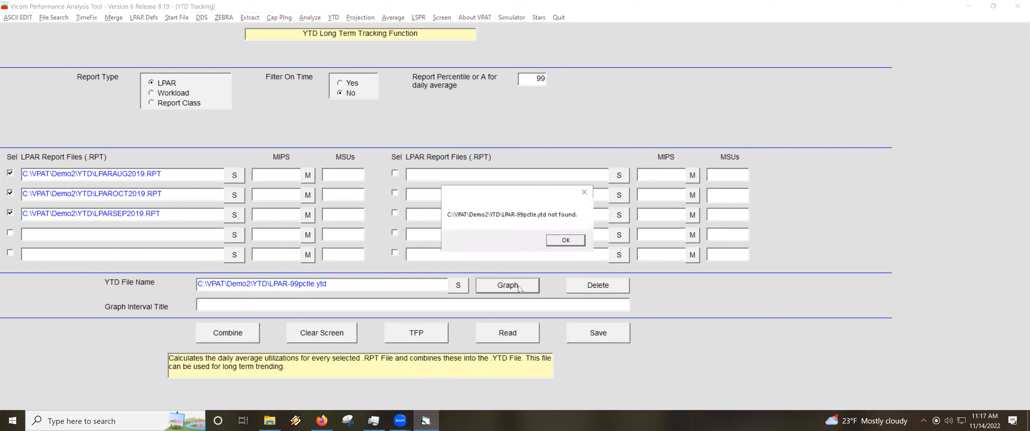
pyautogui.click(565, 240)
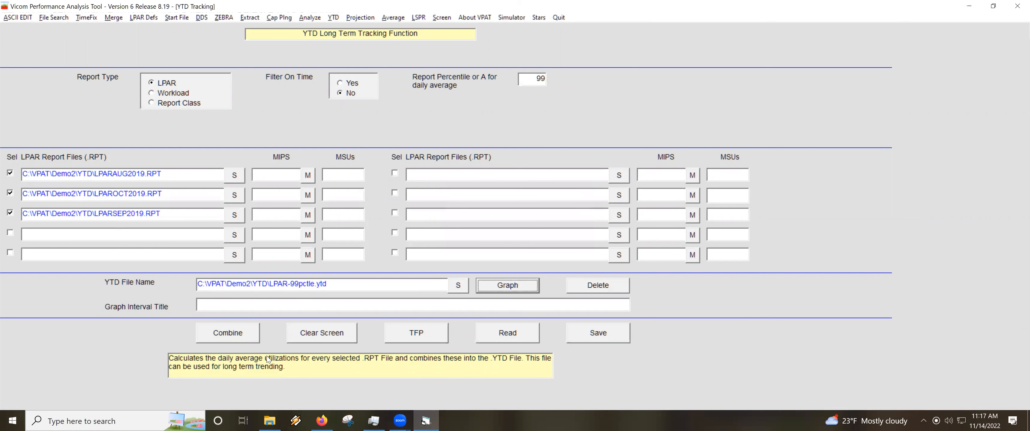
pyautogui.click(226, 333)
pyautogui.click(532, 321)
pyautogui.click(533, 320)
pyautogui.click(532, 320)
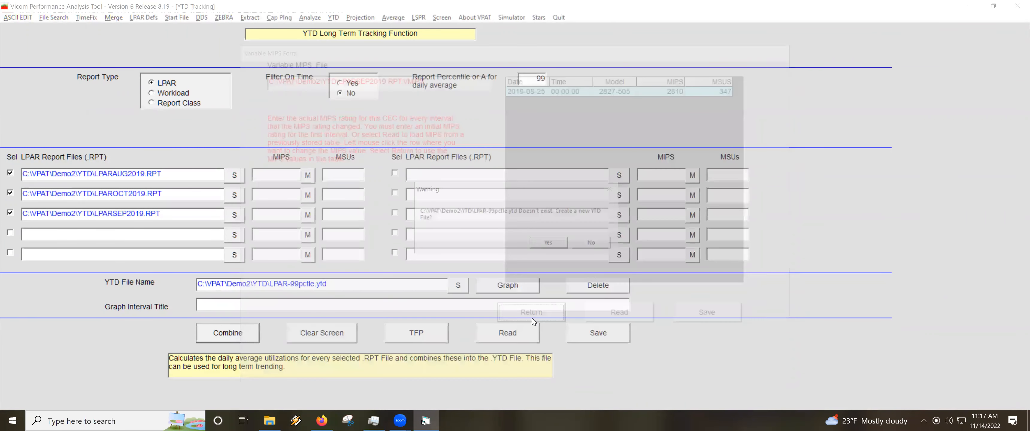
pyautogui.click(555, 244)
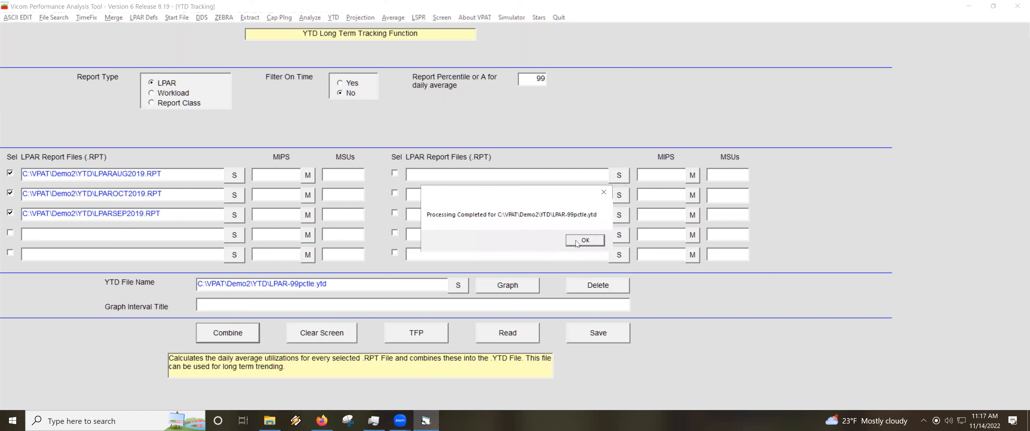
pyautogui.click(586, 239)
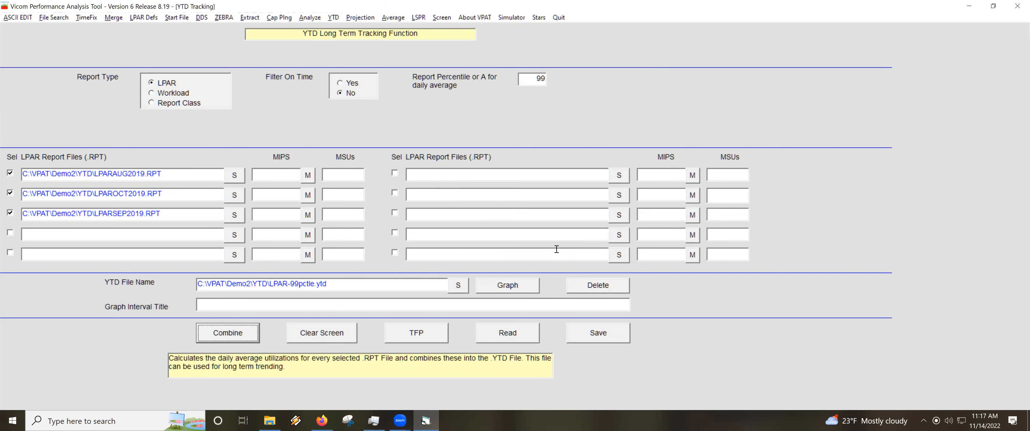
# Graph the 99th-percentile YTD file and examine LPAR utilization and MSU consumption before returning to the tracking form.
pyautogui.click(504, 286)
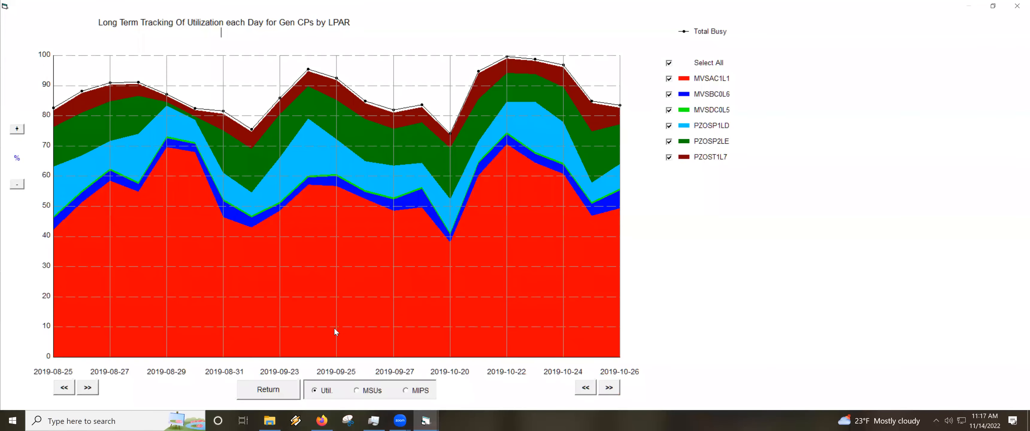
pyautogui.click(357, 391)
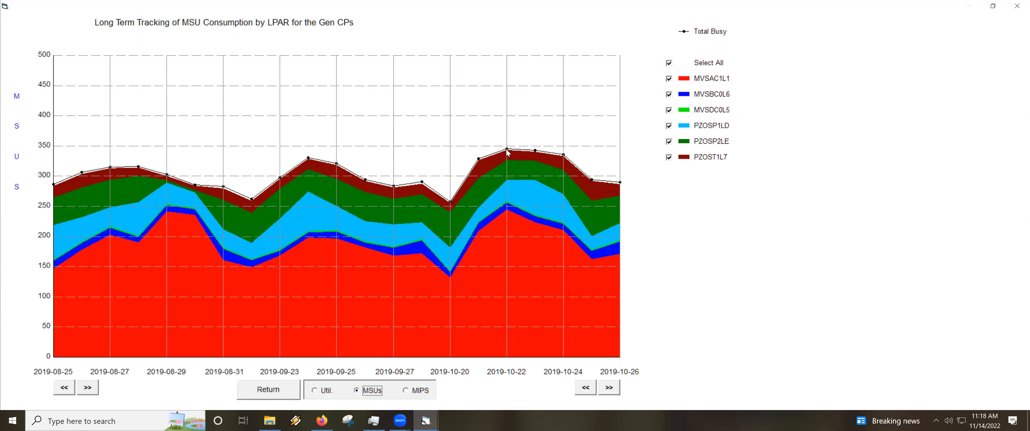
pyautogui.click(267, 390)
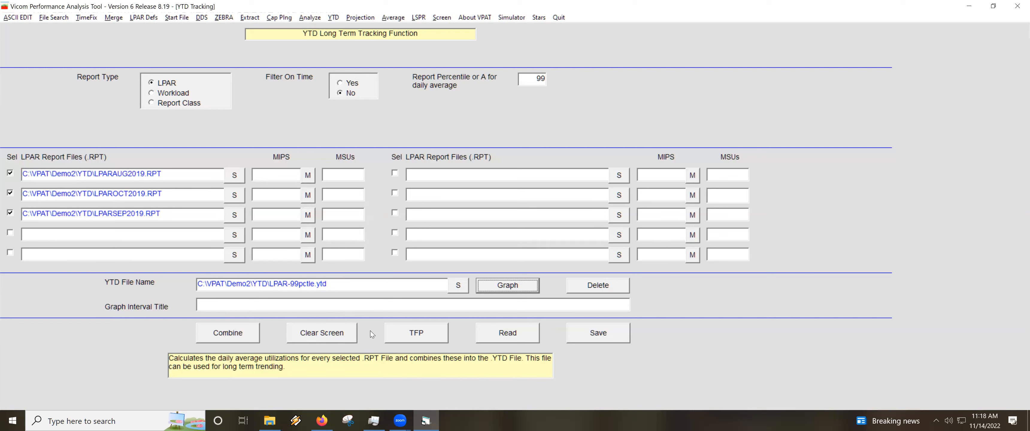
# Run the Tailor Fit Pricing analysis from starting date 2019-08-25, examine the projected 12-month MSU usage, and return to the tracking form.
pyautogui.click(416, 335)
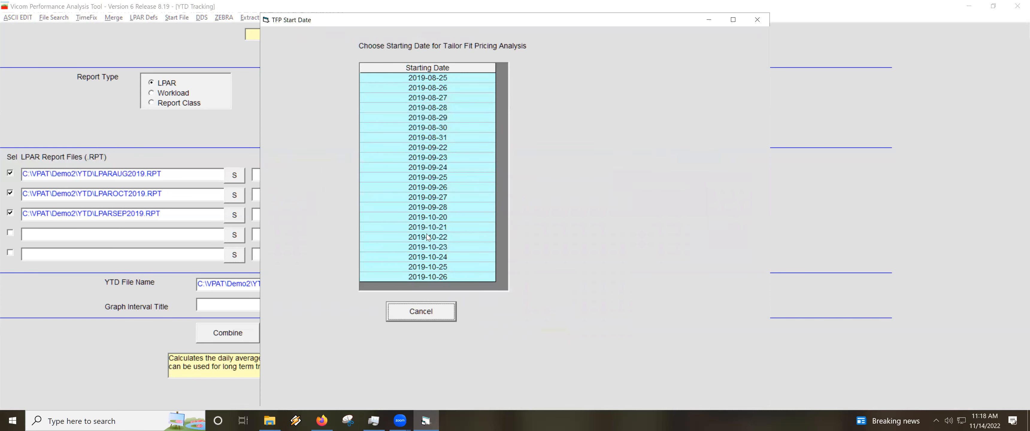
pyautogui.click(432, 78)
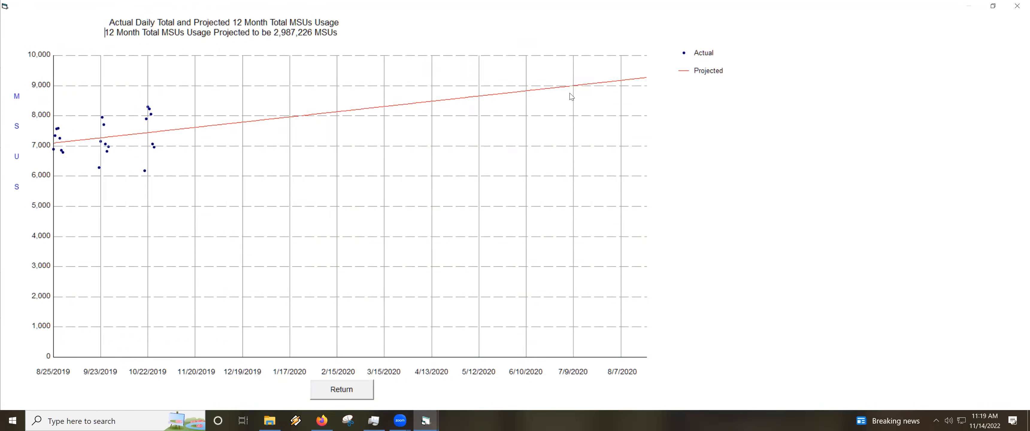
pyautogui.click(341, 389)
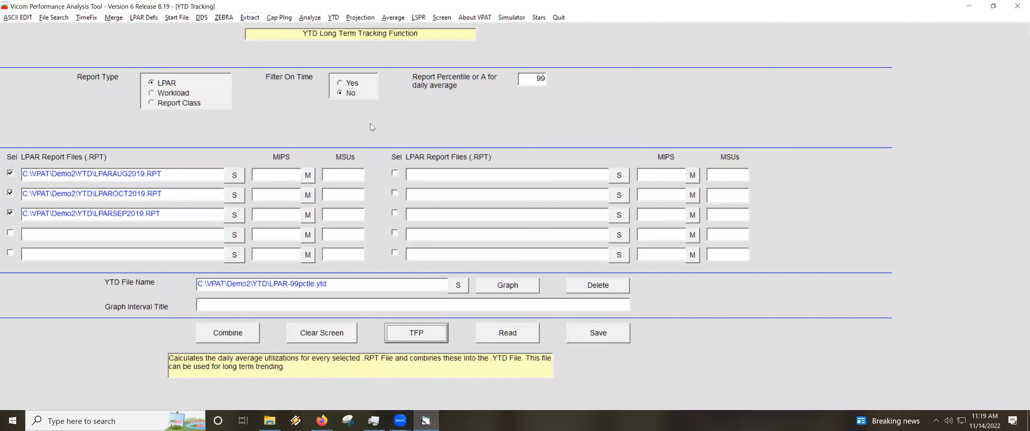
# Switch to the long-term MIPS usage projection function and select LPAR-99pctle.ytd as its LPAR YTD file.
pyautogui.click(361, 17)
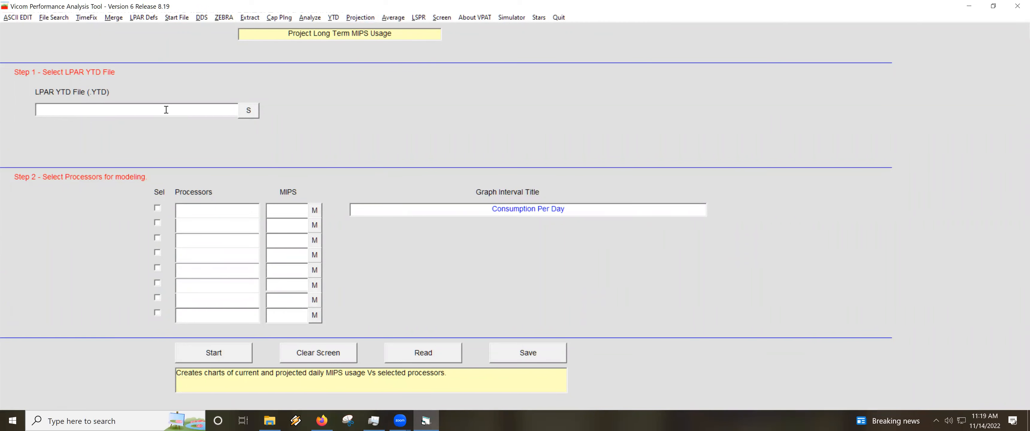
pyautogui.click(248, 110)
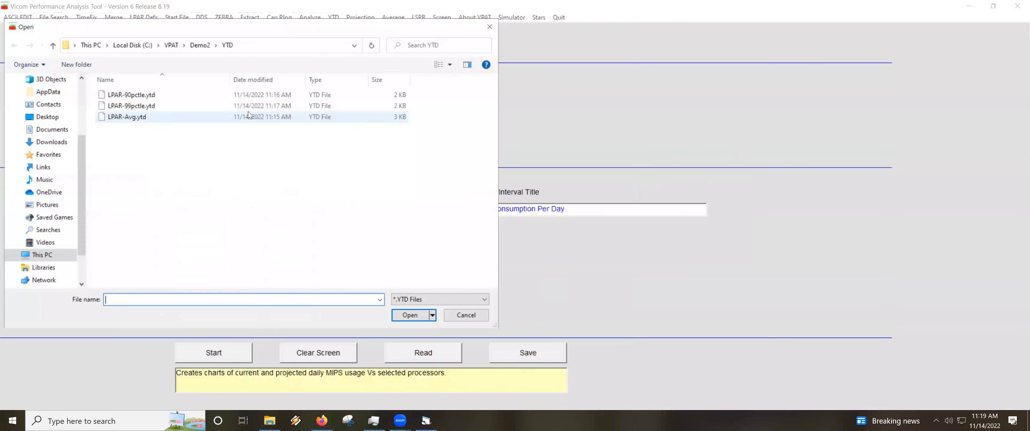
pyautogui.click(148, 106)
pyautogui.doubleClick(147, 106)
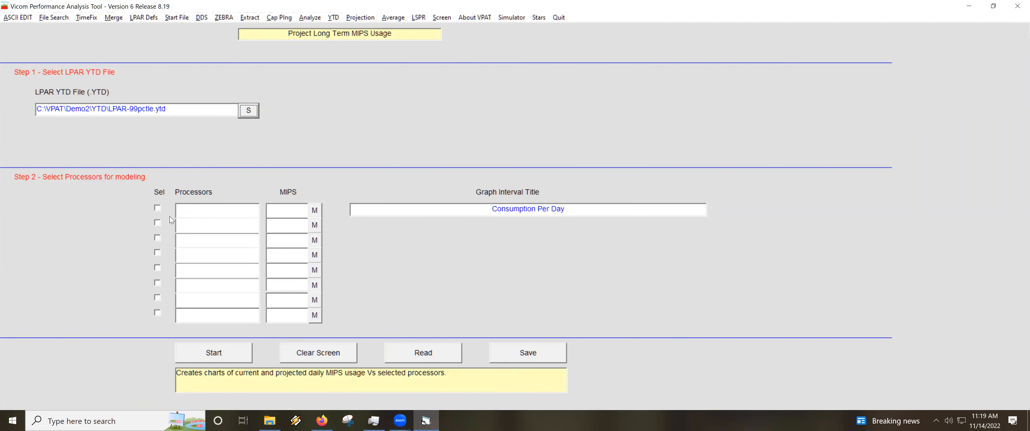
# Choose the 2827-506 processor model from the MIPS table as the first processor for modeling.
pyautogui.click(295, 213)
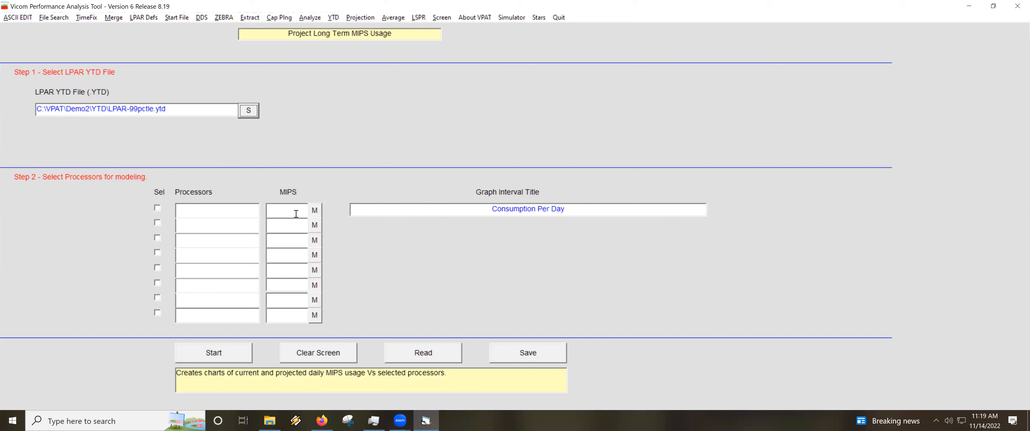
pyautogui.click(315, 211)
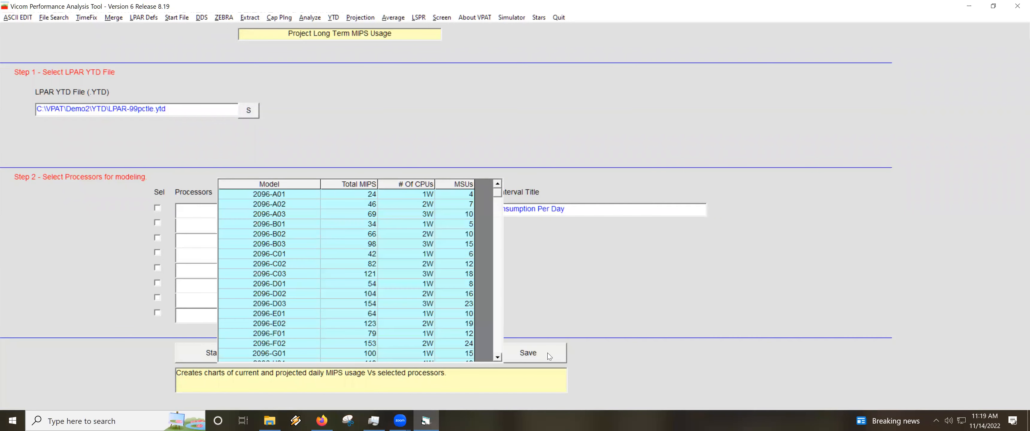
pyautogui.click(500, 348)
pyautogui.click(499, 348)
pyautogui.click(499, 347)
pyautogui.click(499, 347)
pyautogui.click(500, 348)
pyautogui.click(498, 344)
pyautogui.click(498, 344)
pyautogui.click(498, 344)
pyautogui.moveTo(497, 208); pyautogui.dragTo(500, 239)
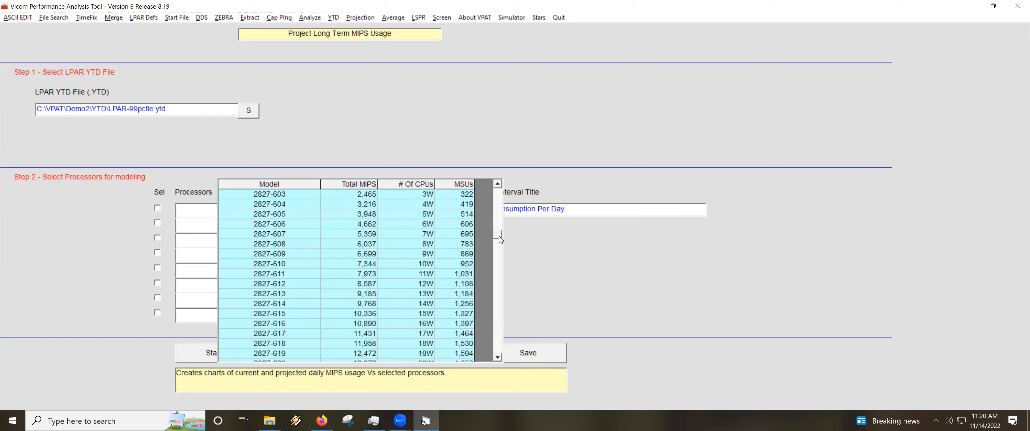
pyautogui.click(497, 200)
pyautogui.click(290, 196)
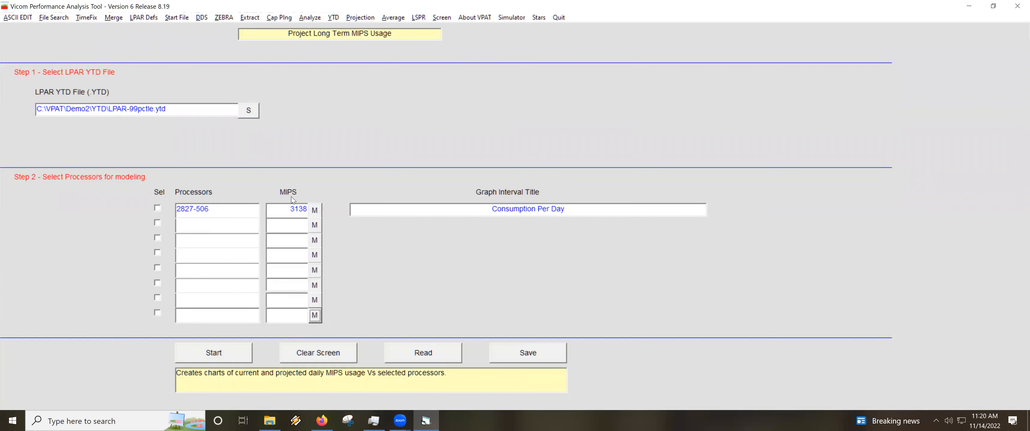
# Add the 2827-507 and 2827-508 models as the second and third processors for modeling.
pyautogui.click(311, 232)
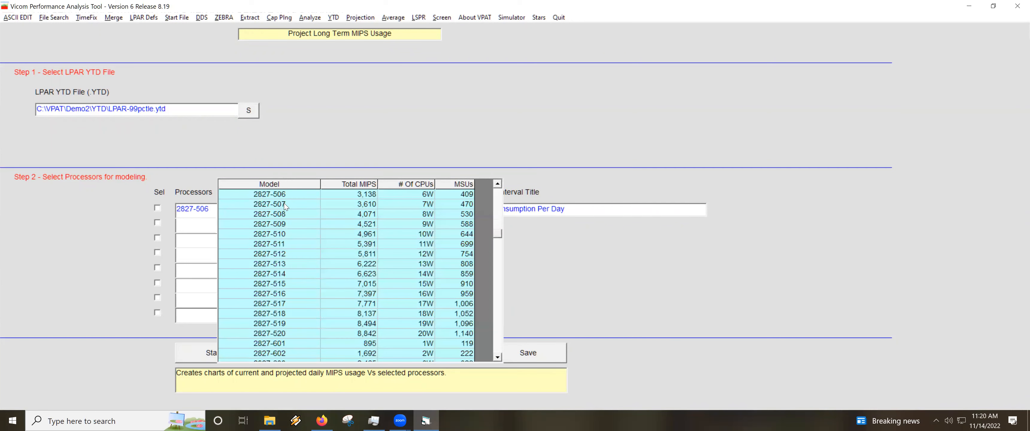
pyautogui.click(284, 204)
pyautogui.click(311, 243)
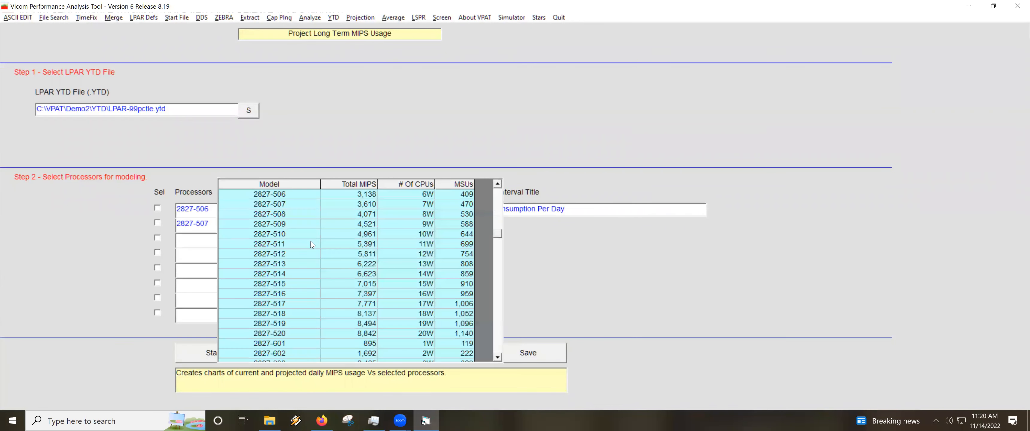
pyautogui.click(288, 215)
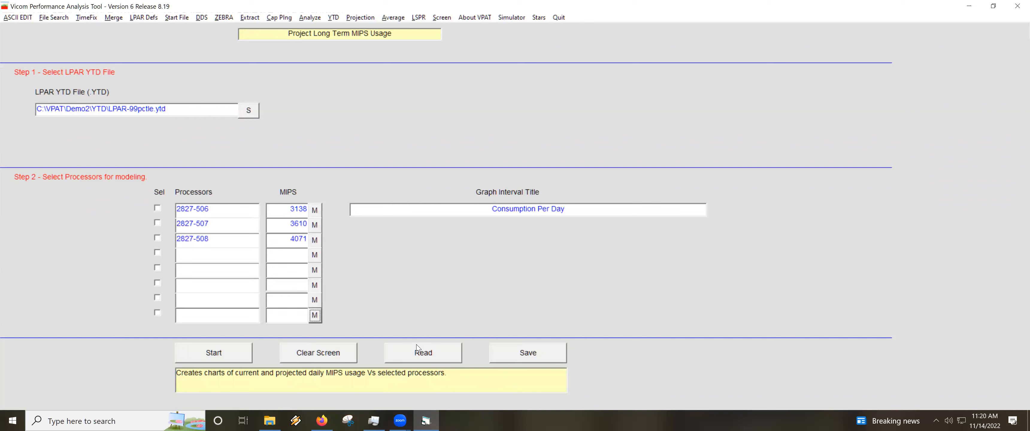
# Chart the actual and projected MIPS usage from 2019-08-25 without any processor selected, and return to the projection form.
pyautogui.click(220, 354)
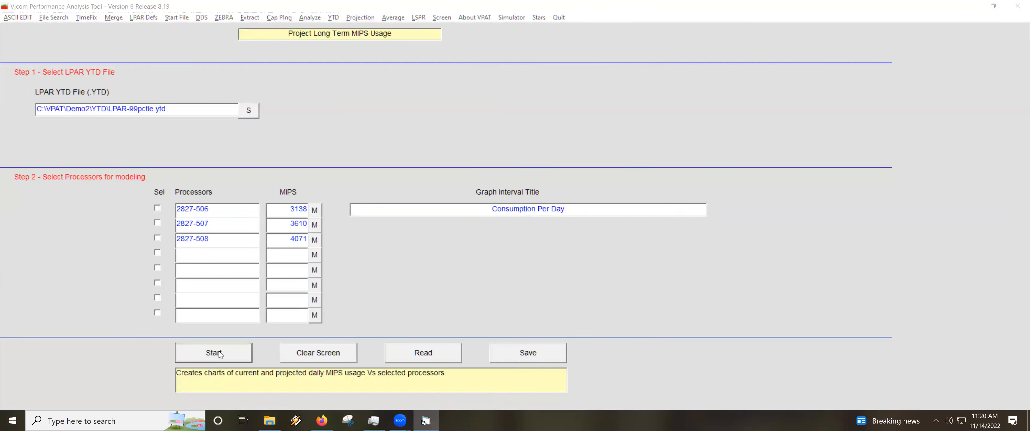
pyautogui.click(449, 84)
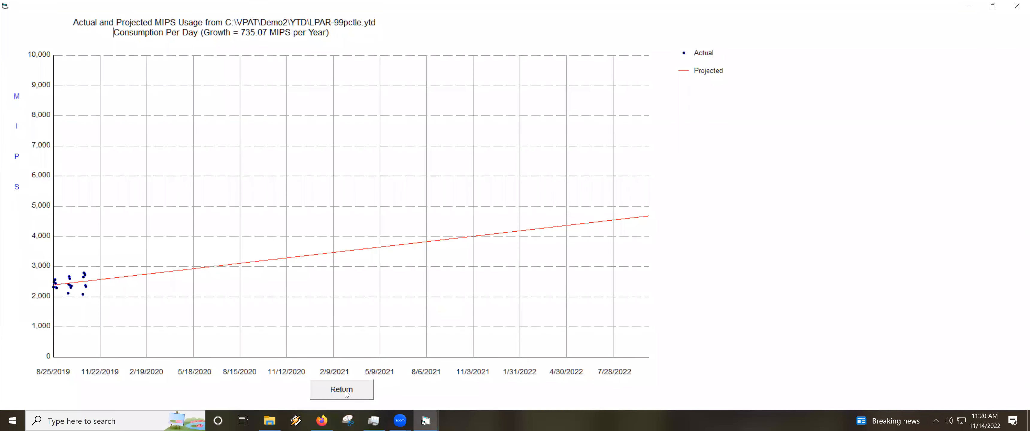
pyautogui.click(342, 390)
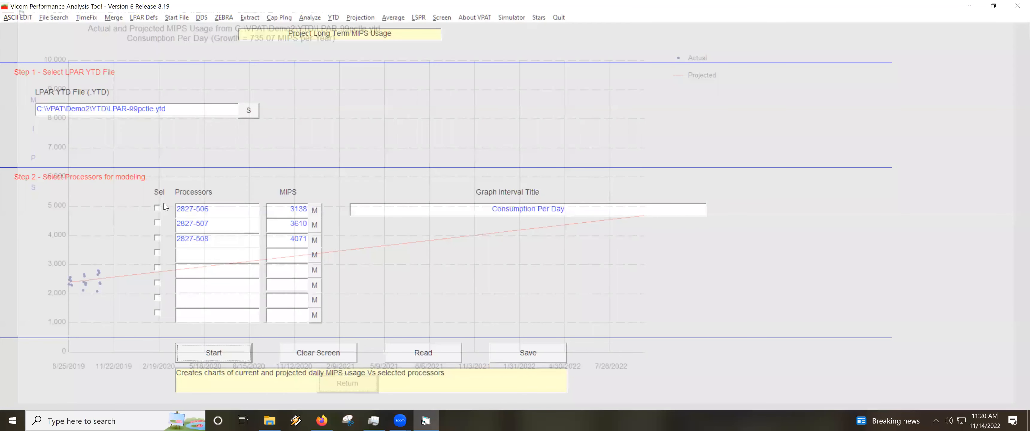
# Include all three listed processors, chart the MIPS projection against them from 2019-08-25, and return to the projection form.
pyautogui.click(157, 208)
pyautogui.click(157, 222)
pyautogui.click(157, 237)
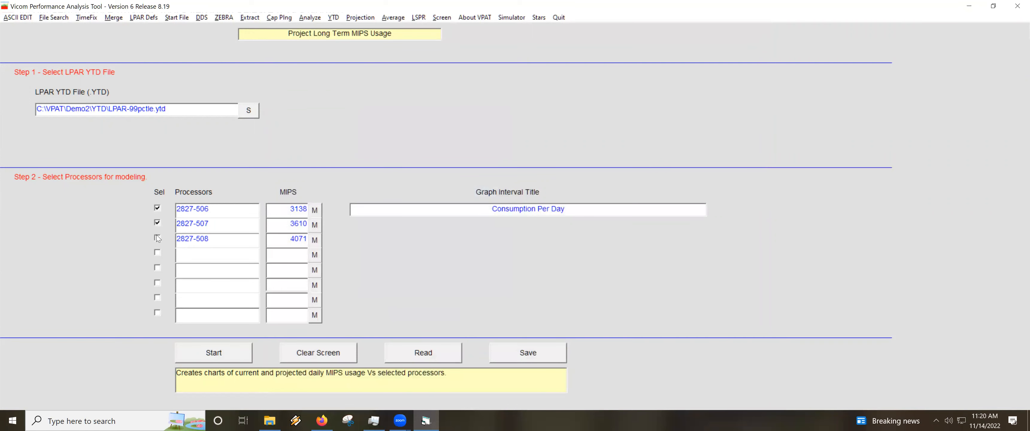
pyautogui.click(210, 355)
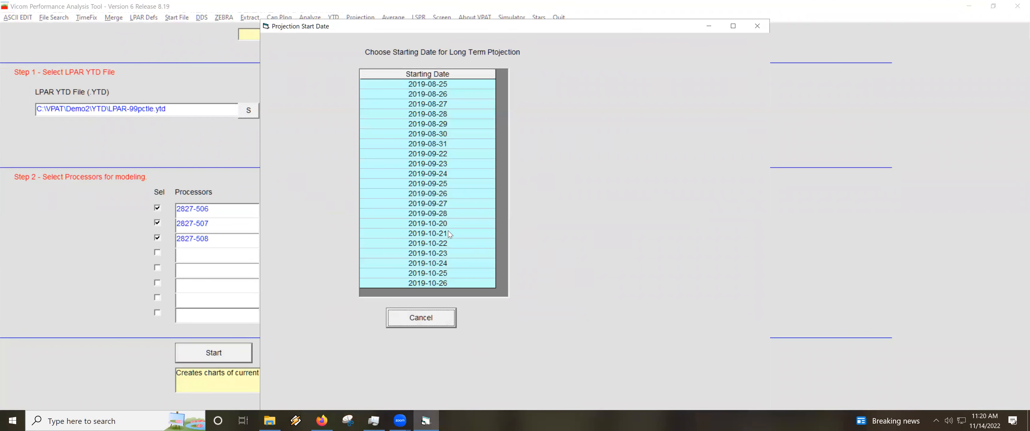
pyautogui.click(452, 85)
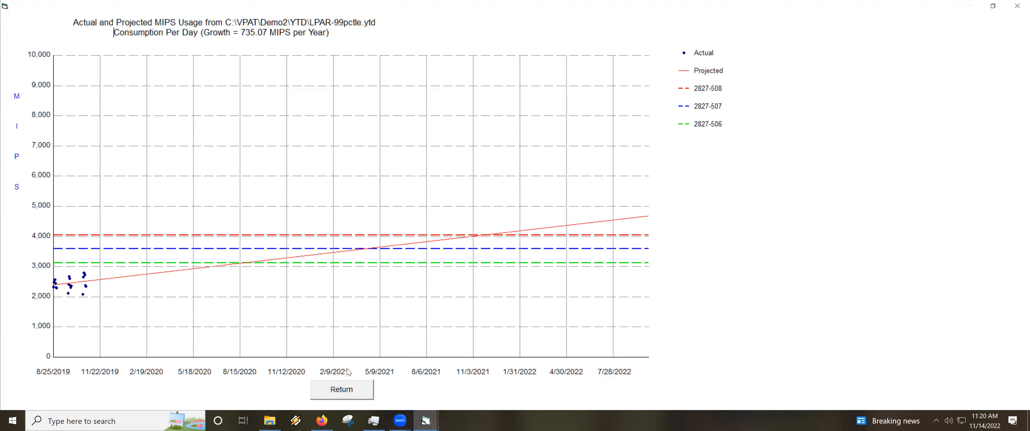
pyautogui.click(341, 390)
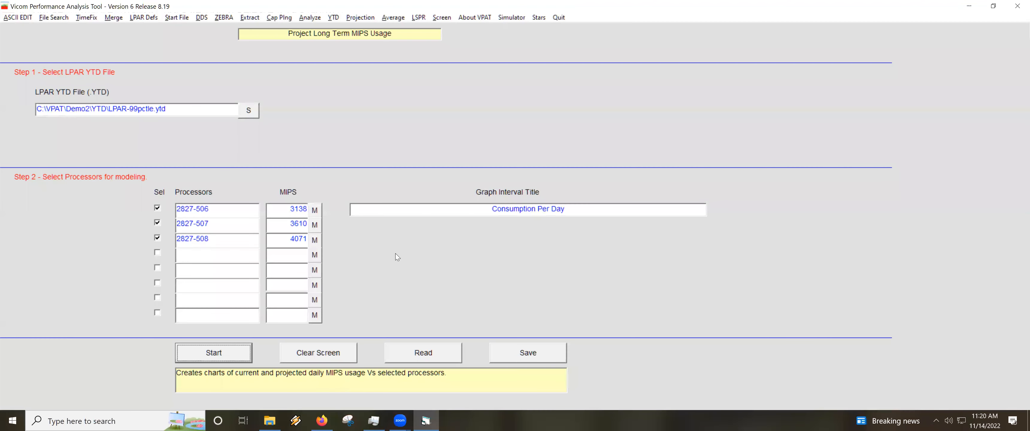